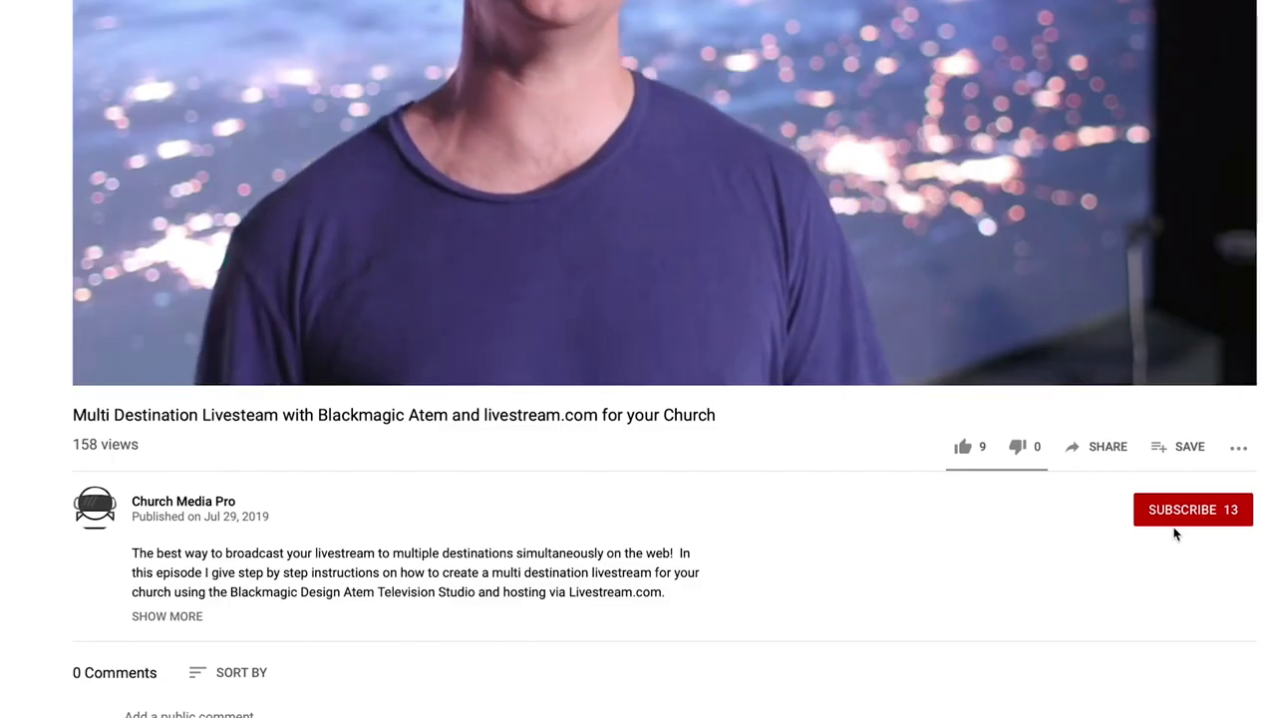
Subscribe to the Church Media Pro channel using the red SUBSCRIBE button below the video
left_click(1182, 518)
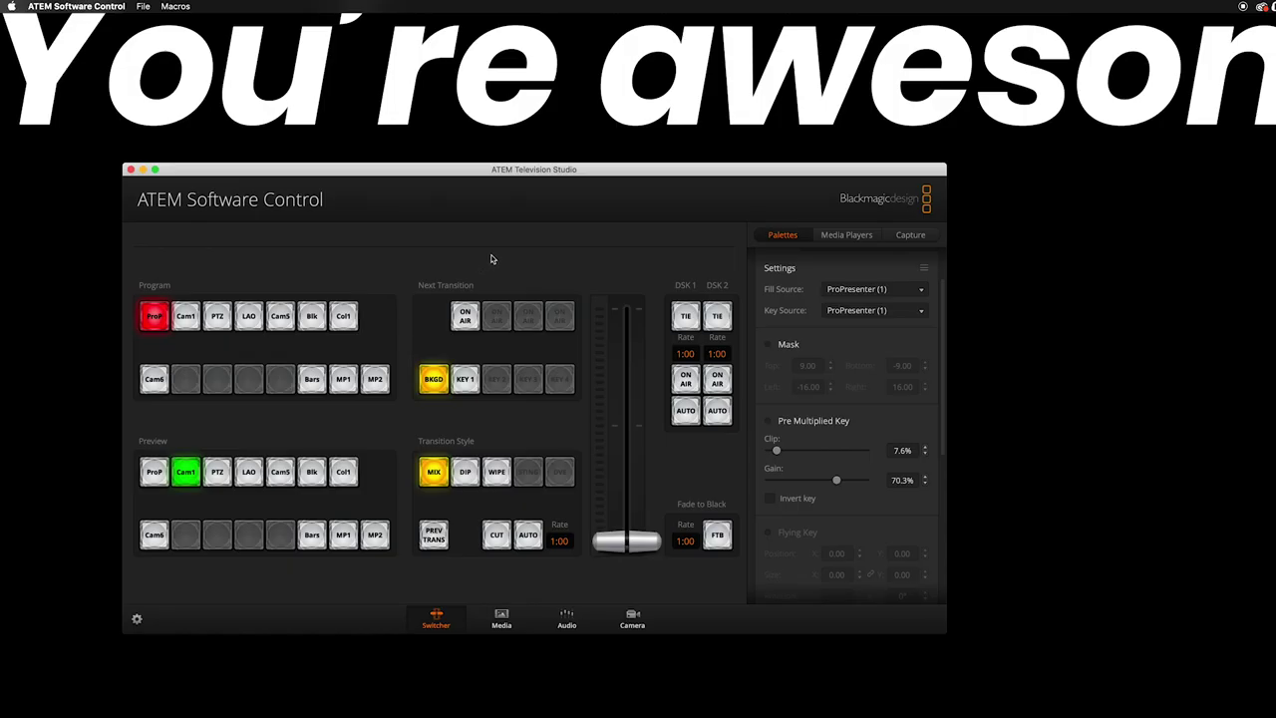
Show the Macros window beside the switcher panel with its Create tab selected
left_click(176, 7)
left_click(184, 22)
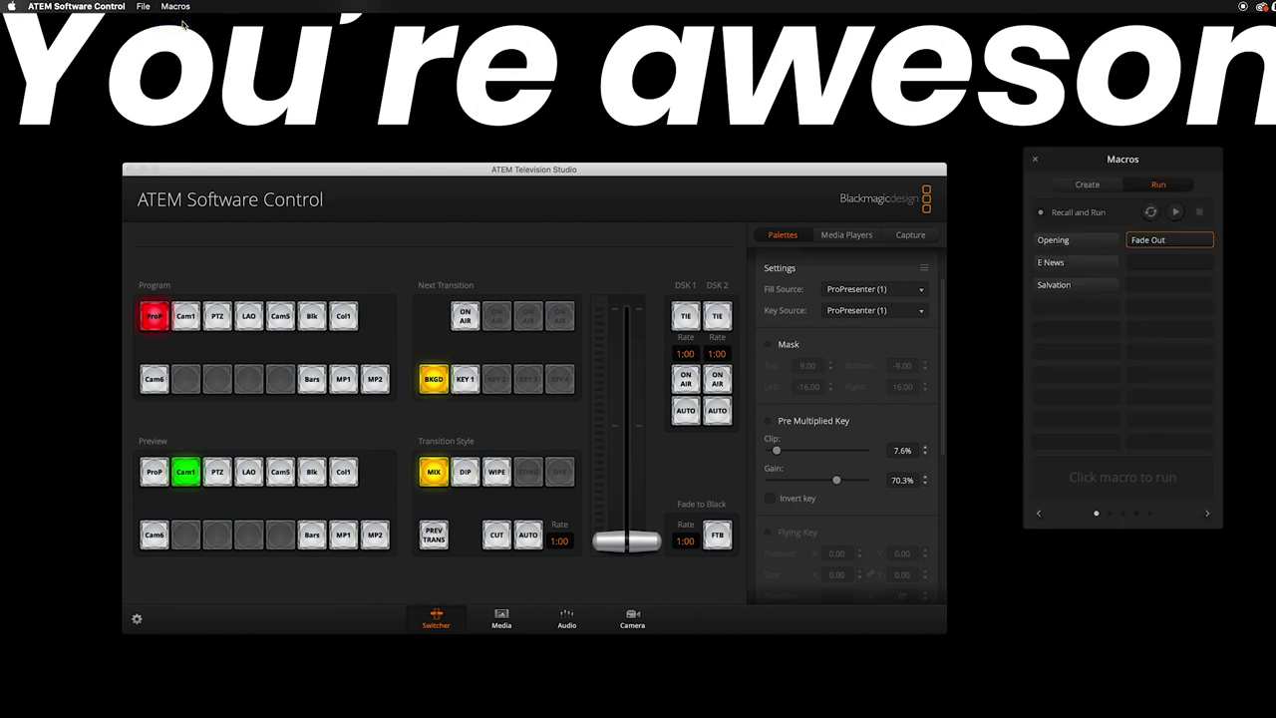
left_click_drag(1076, 168, 1010, 185)
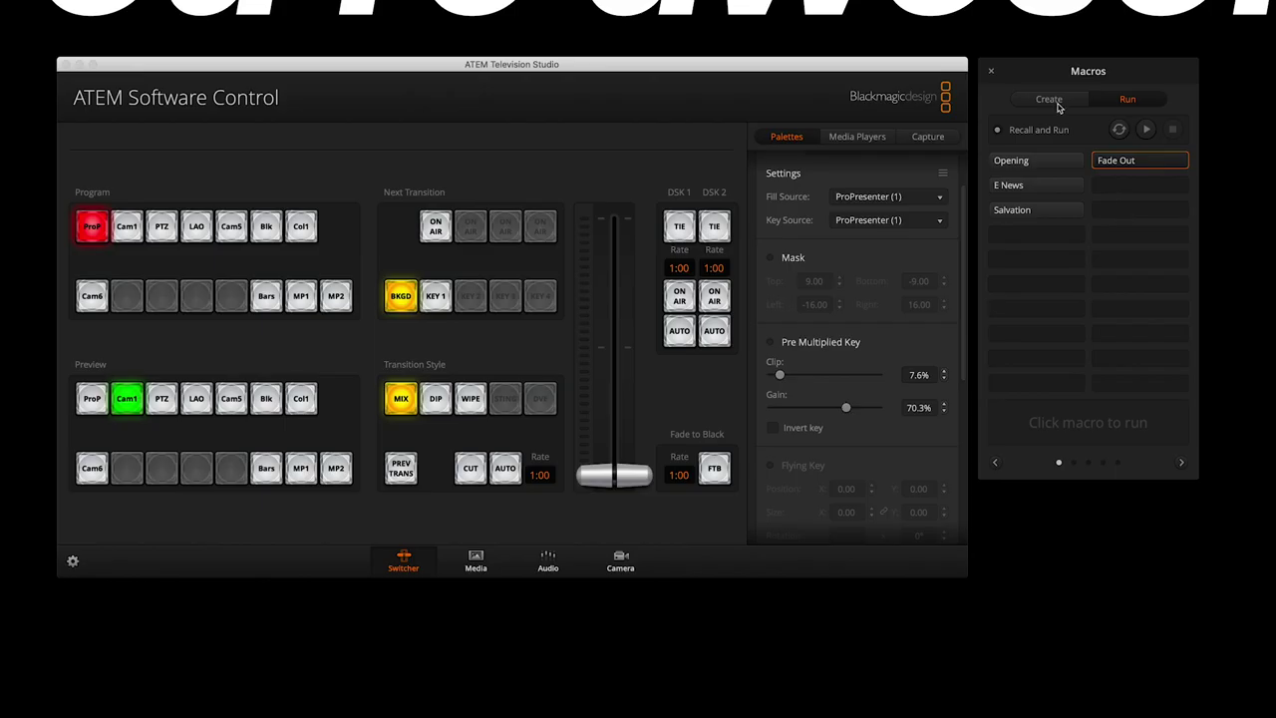
left_click(1052, 100)
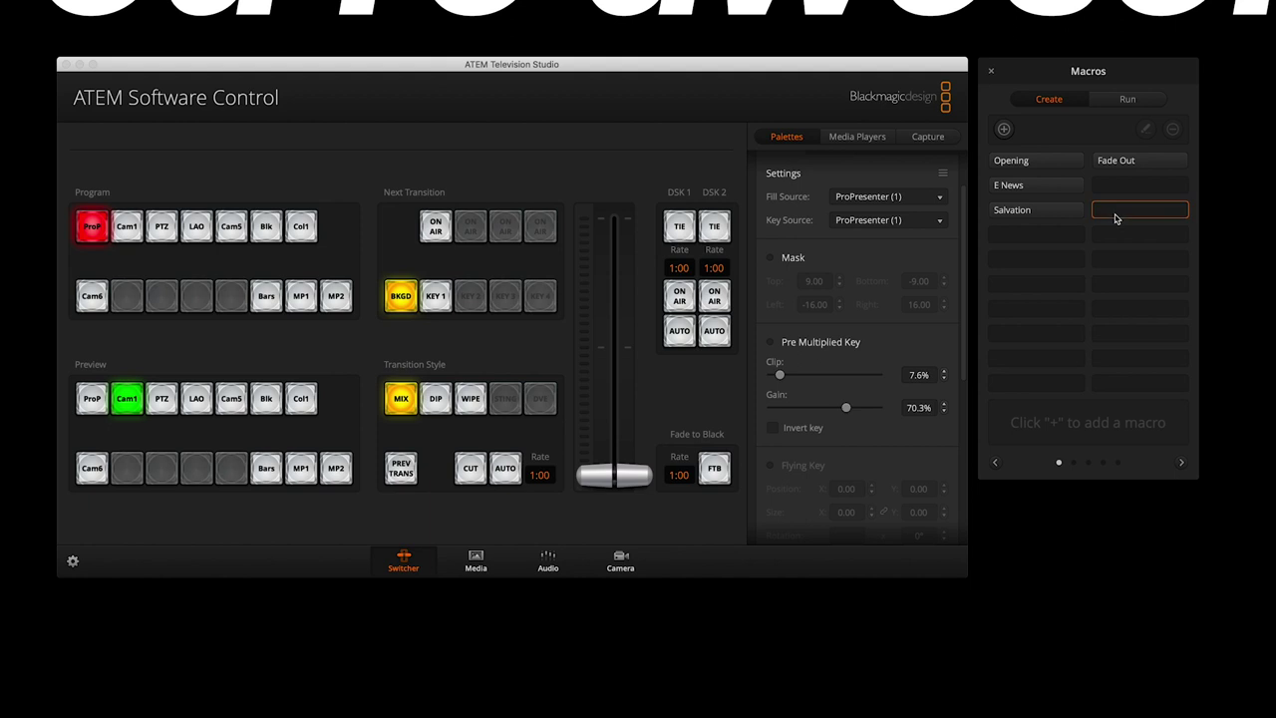
Add a new macro named Opening and begin recording it
left_click(1003, 131)
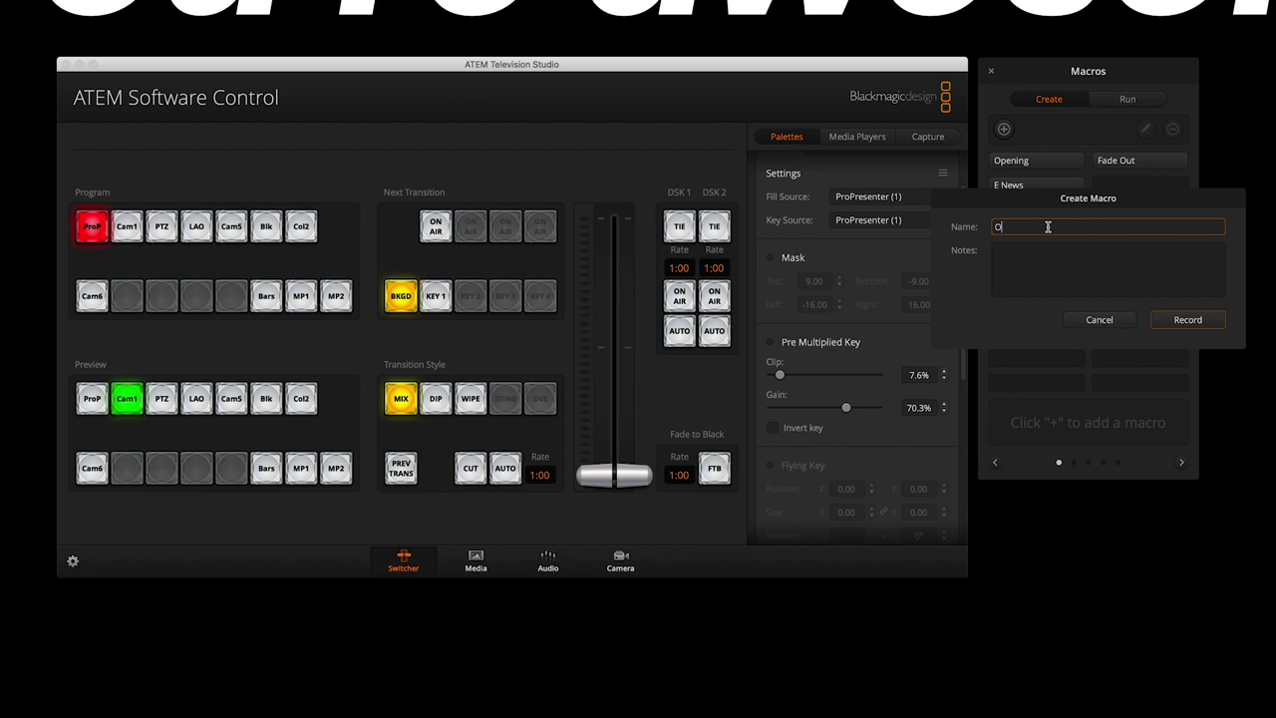
left_click(1188, 320)
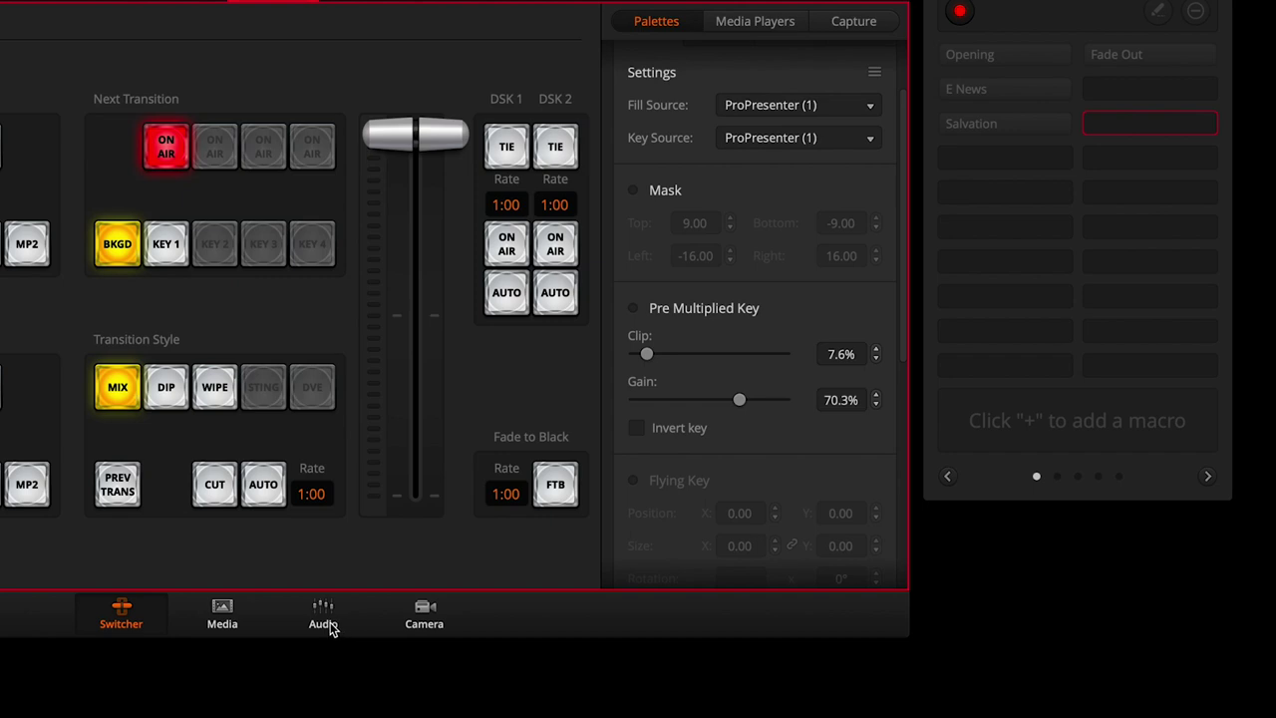
Raise the Cam1 audio fader to 0 dB, AUTO-transition Cam1 to program, and put the key on air
left_click(324, 622)
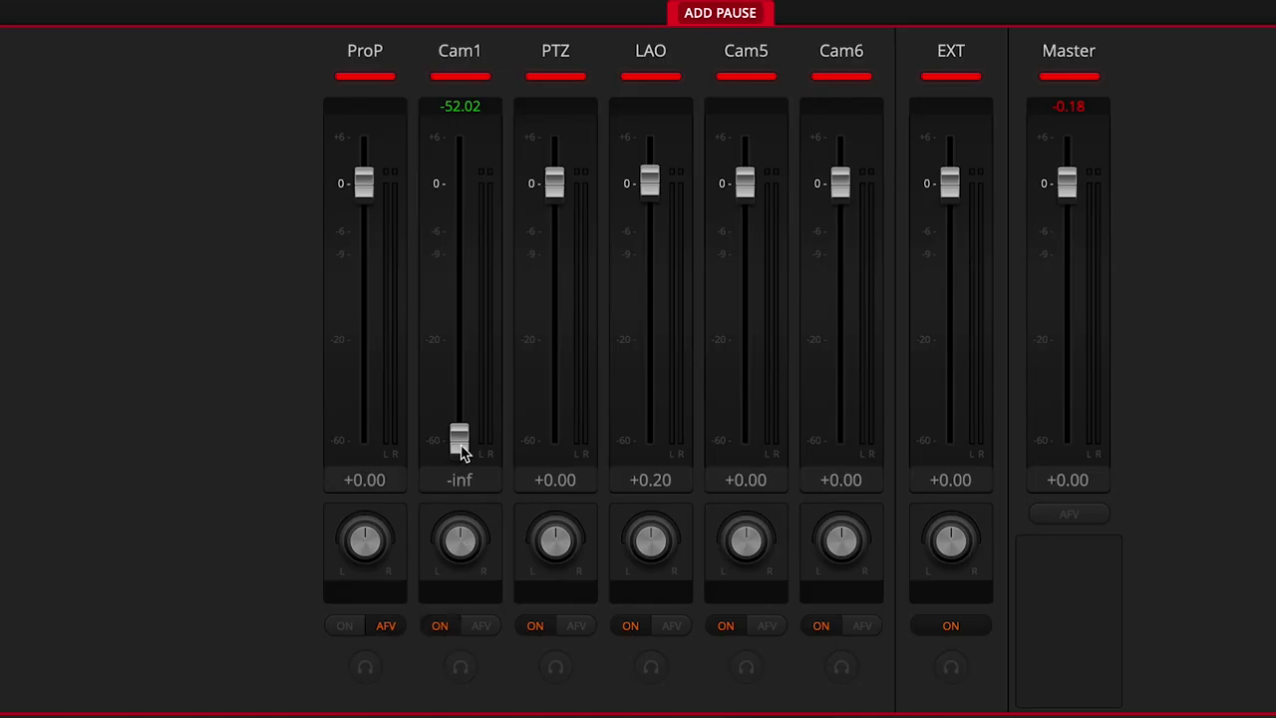
left_click_drag(461, 440, 471, 189)
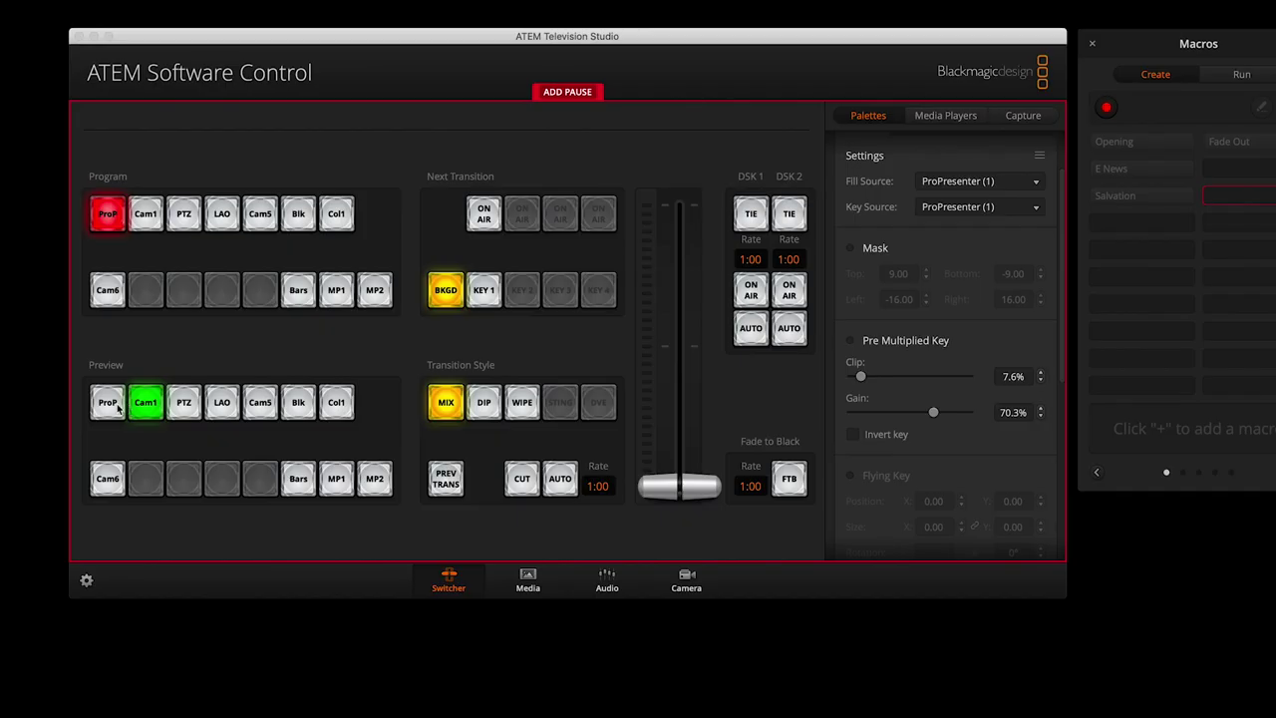
left_click(112, 404)
left_click(141, 405)
left_click(538, 488)
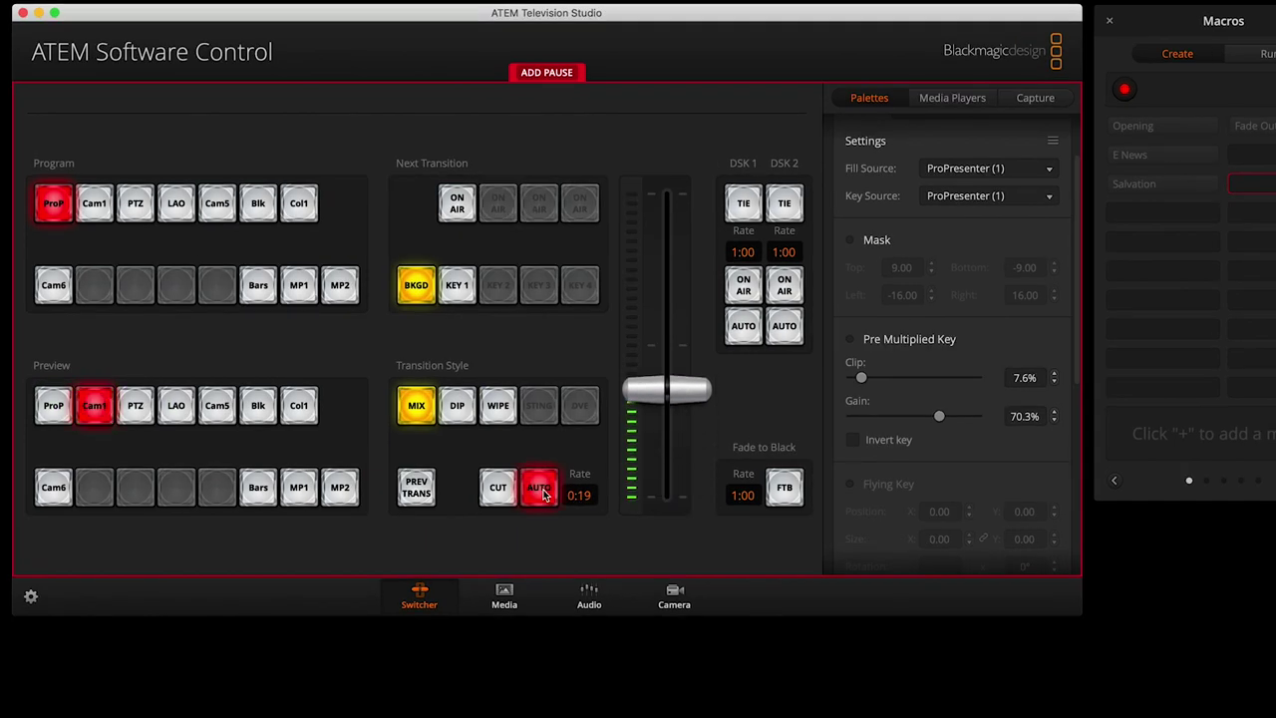
left_click(457, 204)
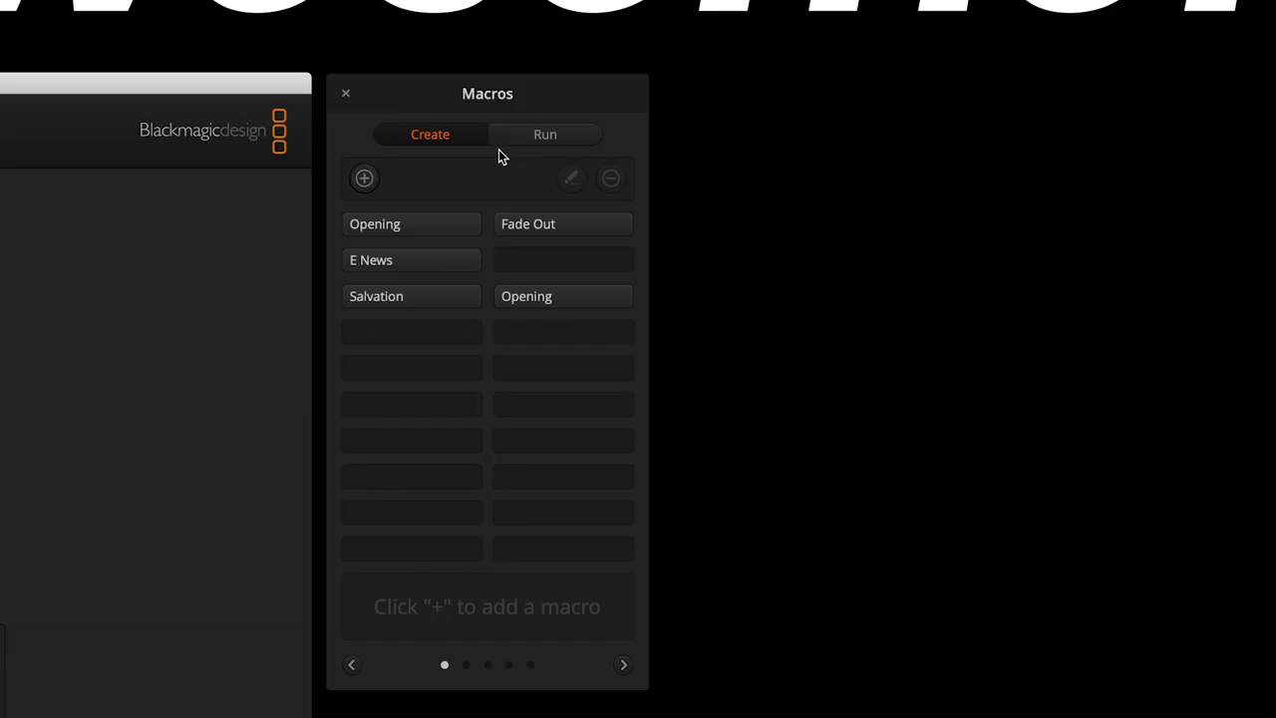
Run Opening, check the audio mixer, run Fade Out, then run Opening again
left_click(542, 134)
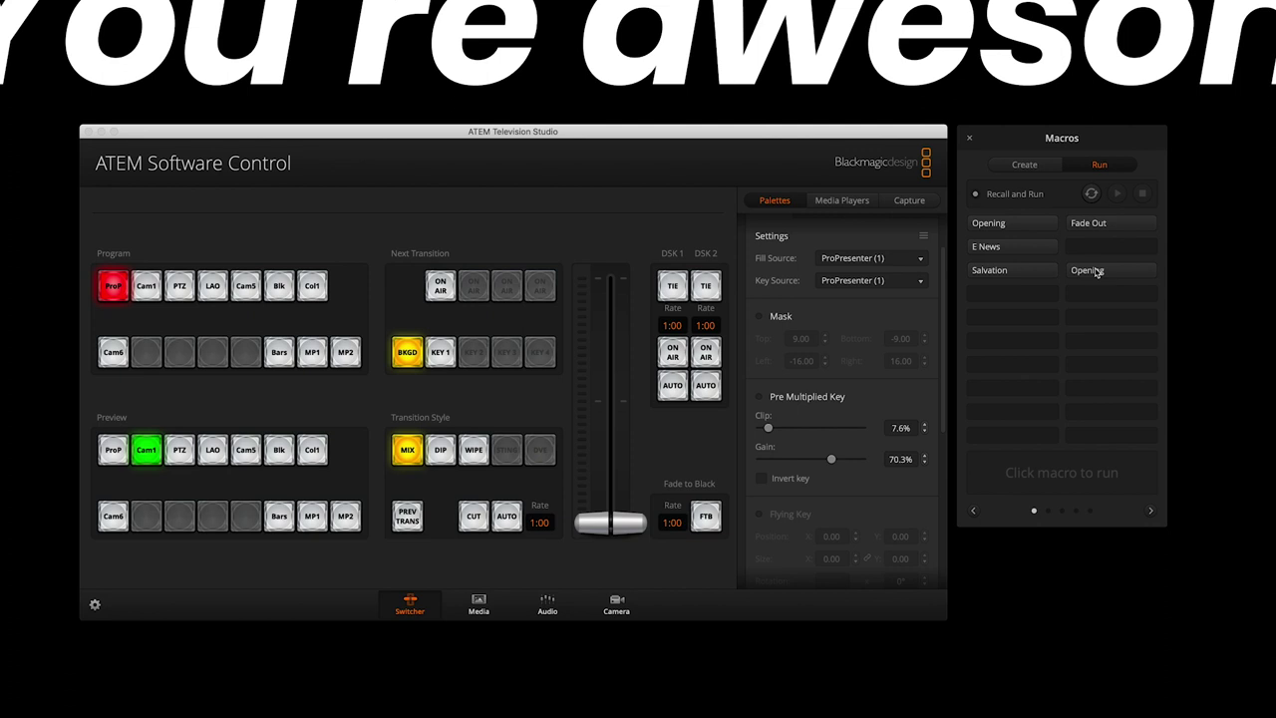
left_click(1092, 270)
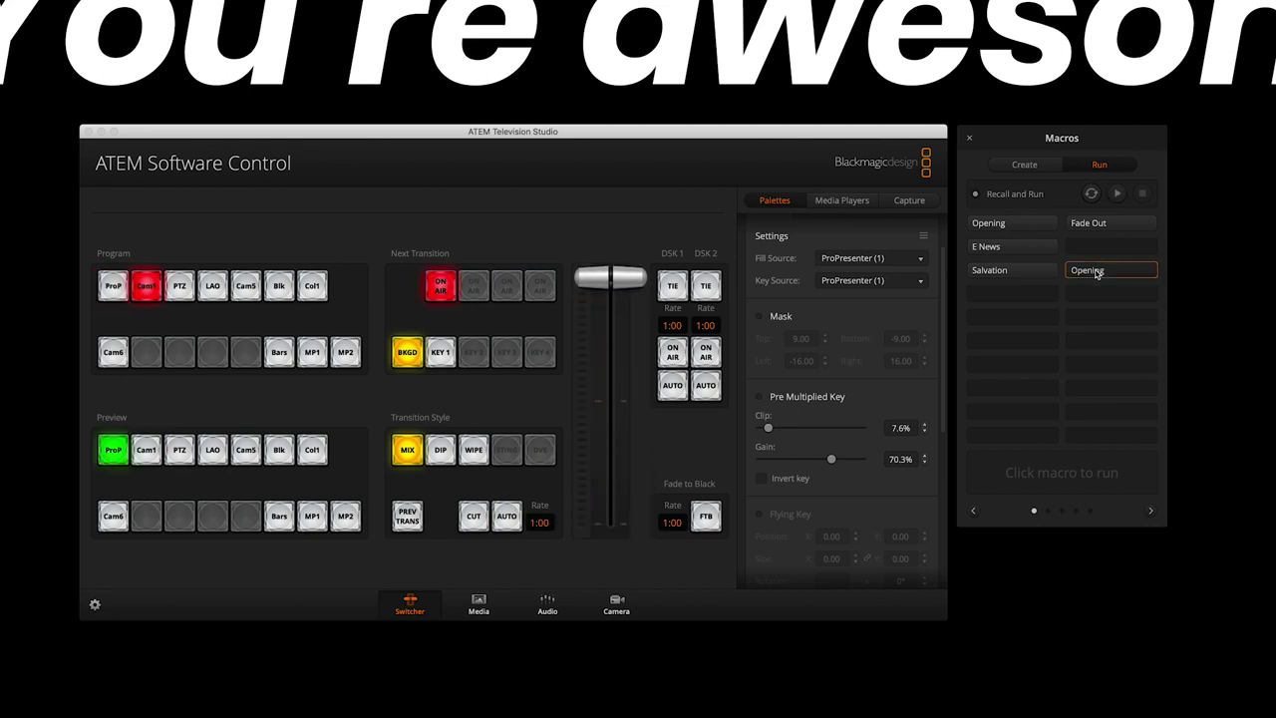
left_click(547, 605)
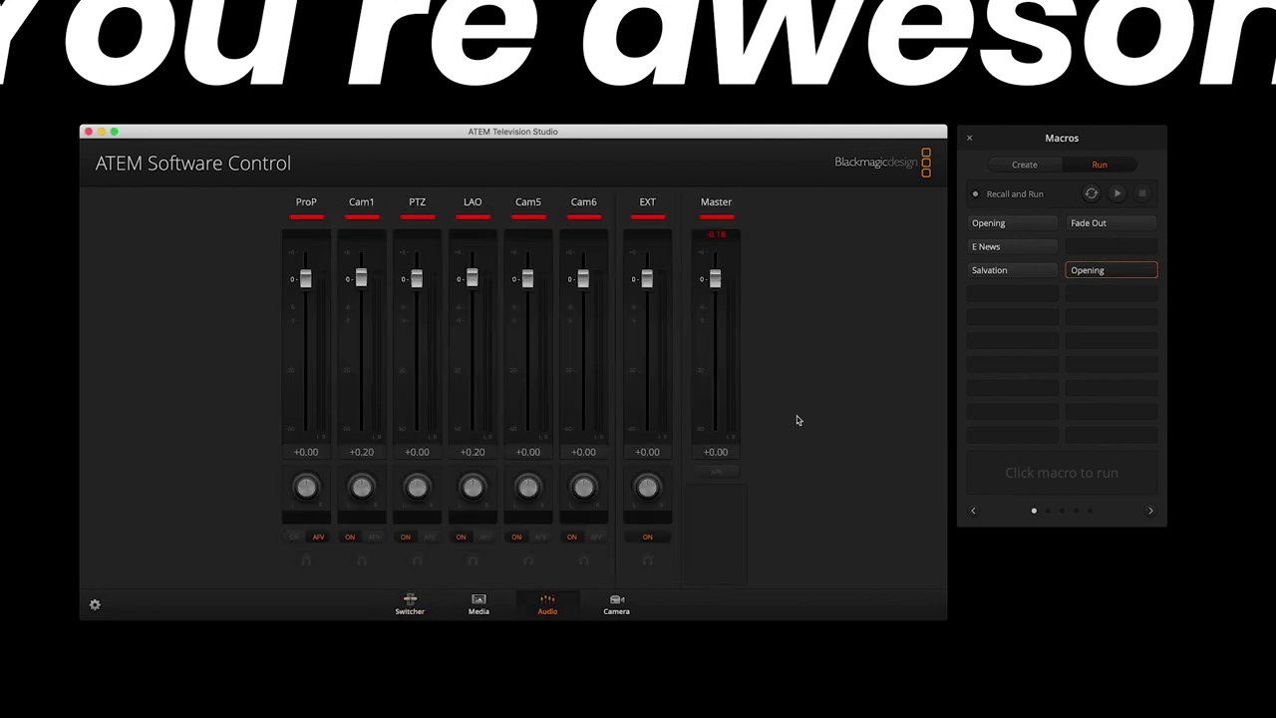
left_click(1090, 226)
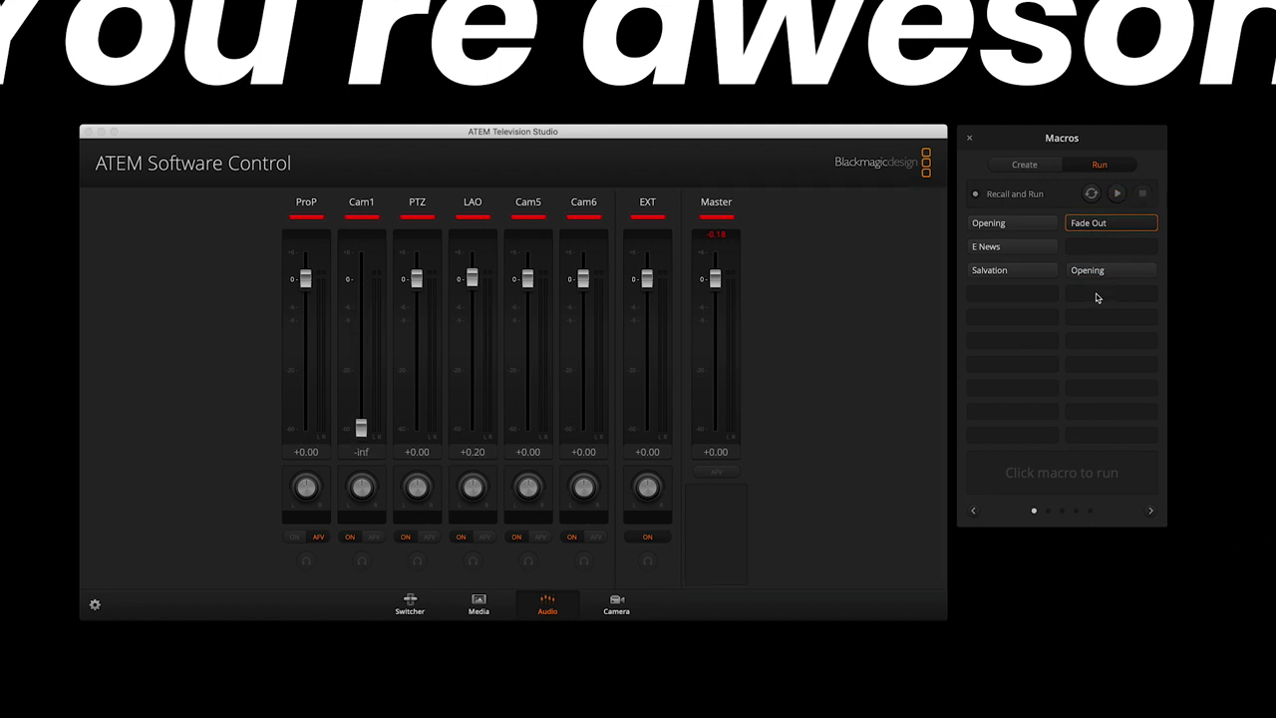
left_click(1115, 273)
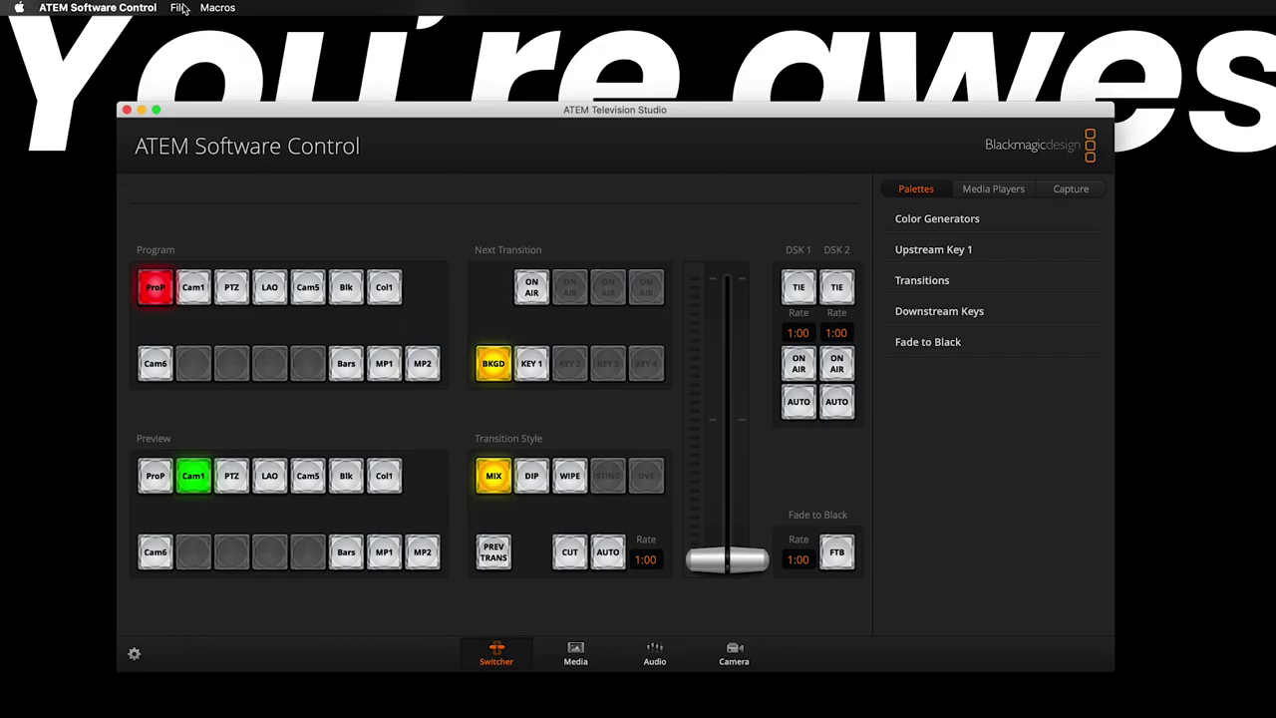
Save the switcher state as '9/23/19 Backup' with all setting categories cleared via Select None
left_click(179, 7)
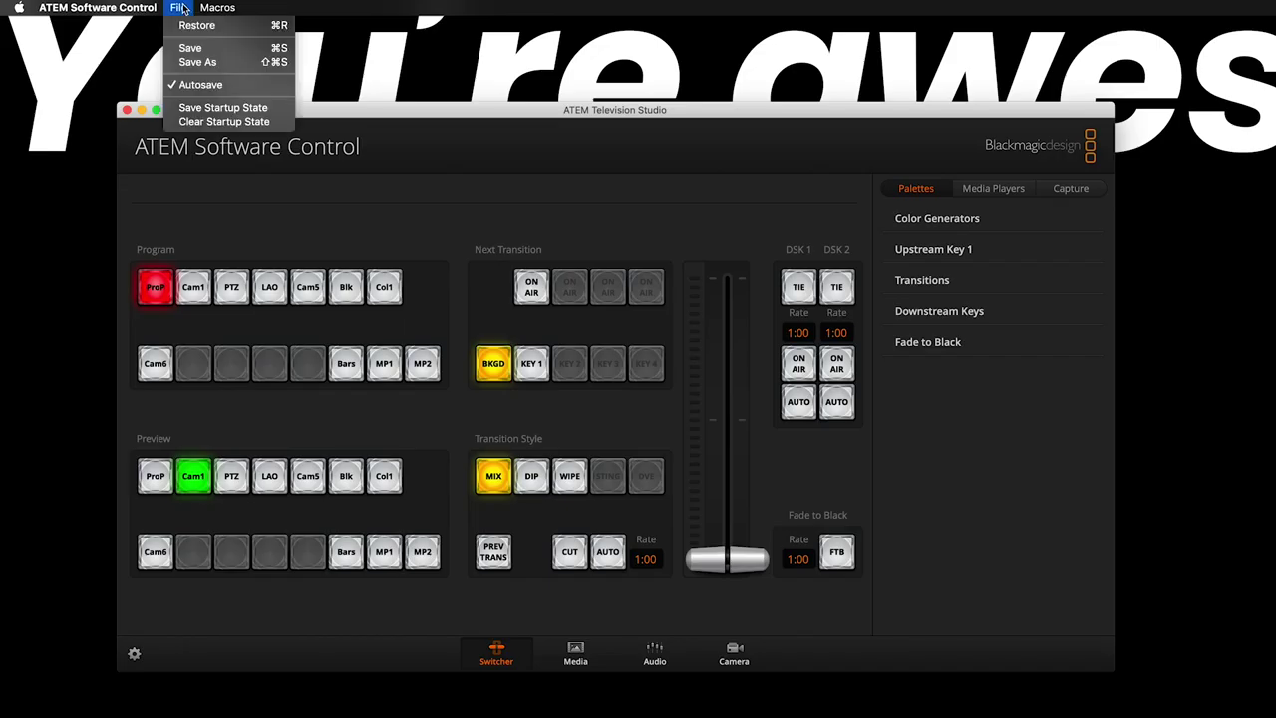
left_click(191, 65)
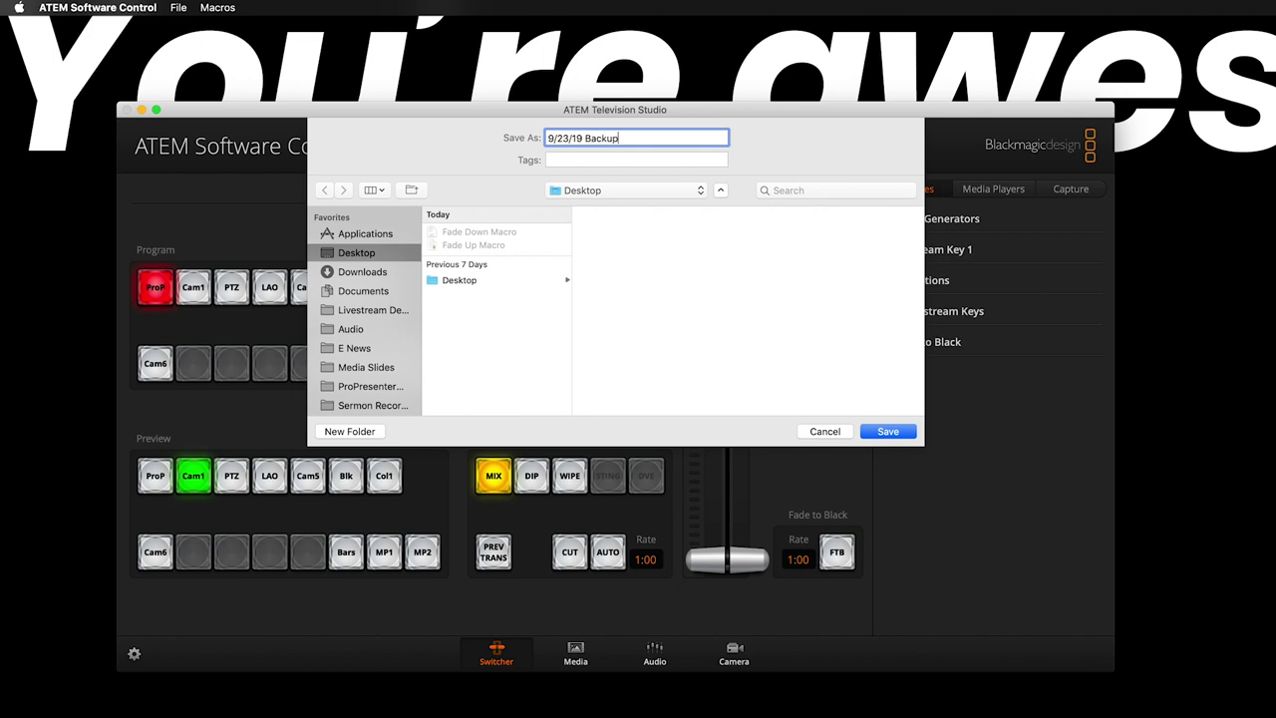
key("Return")
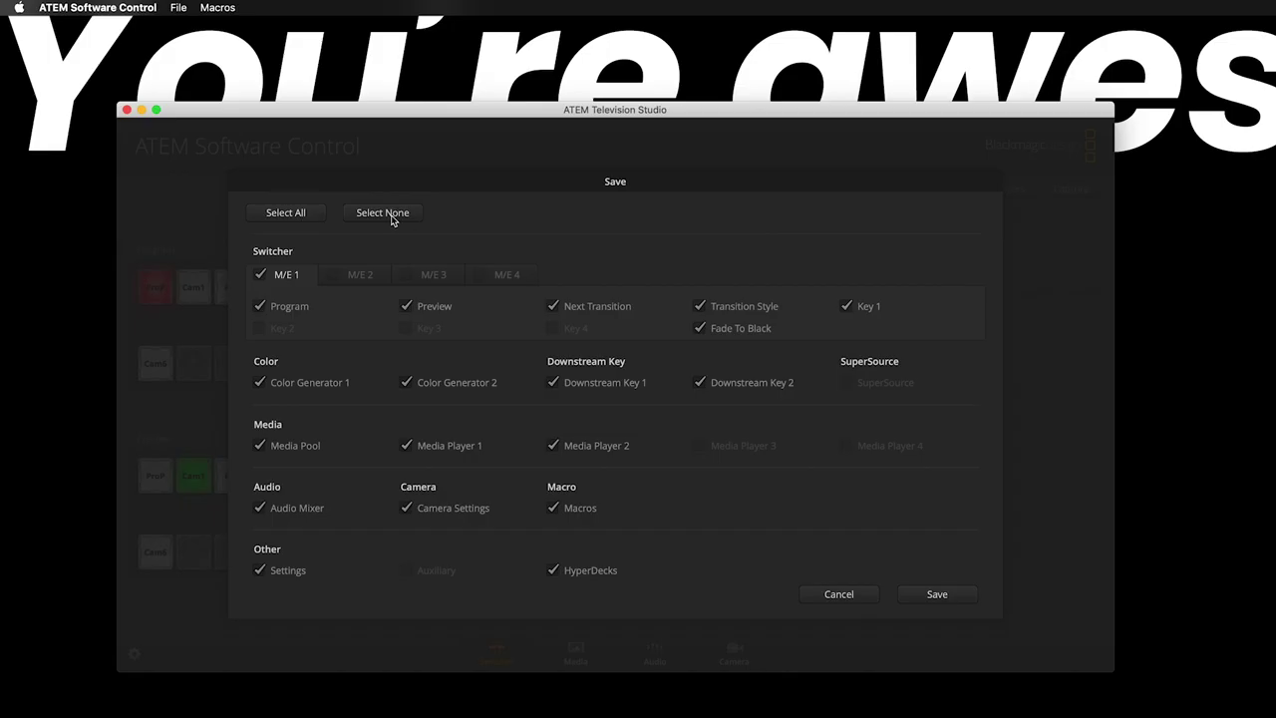
left_click(389, 215)
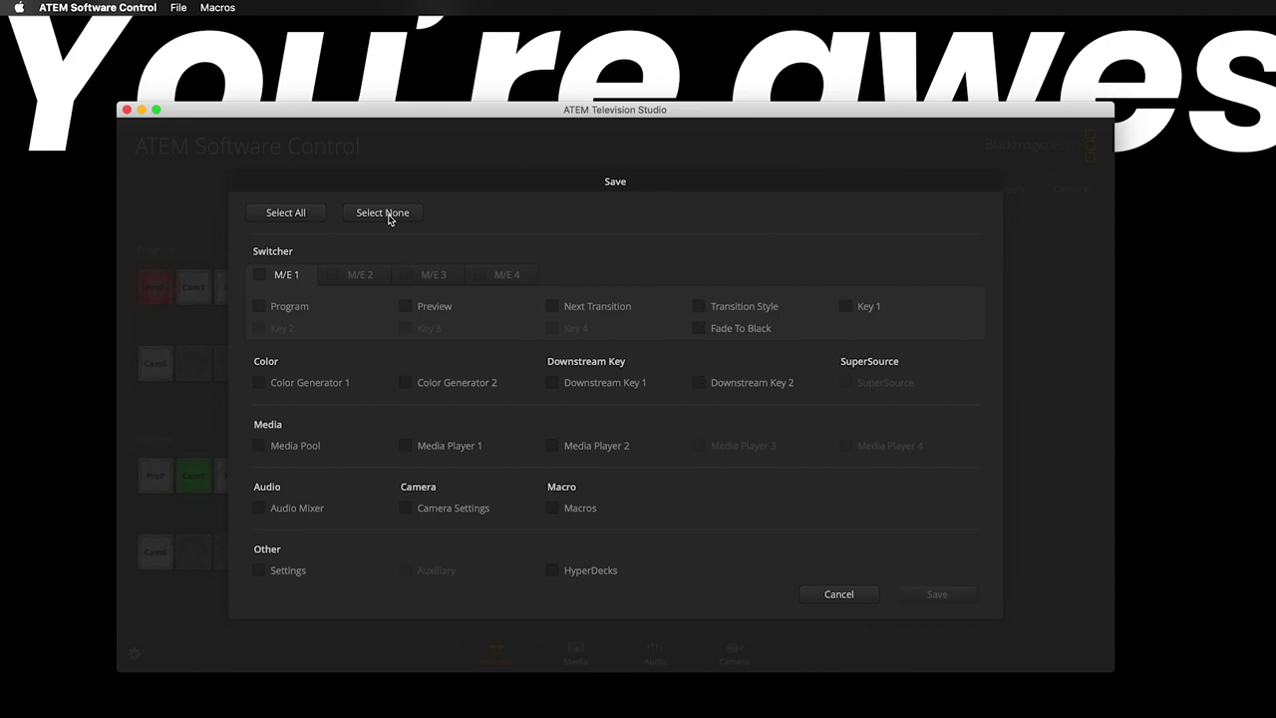
Tick only Macros and save the 9/23/19 Backup file
left_click(555, 509)
left_click(918, 596)
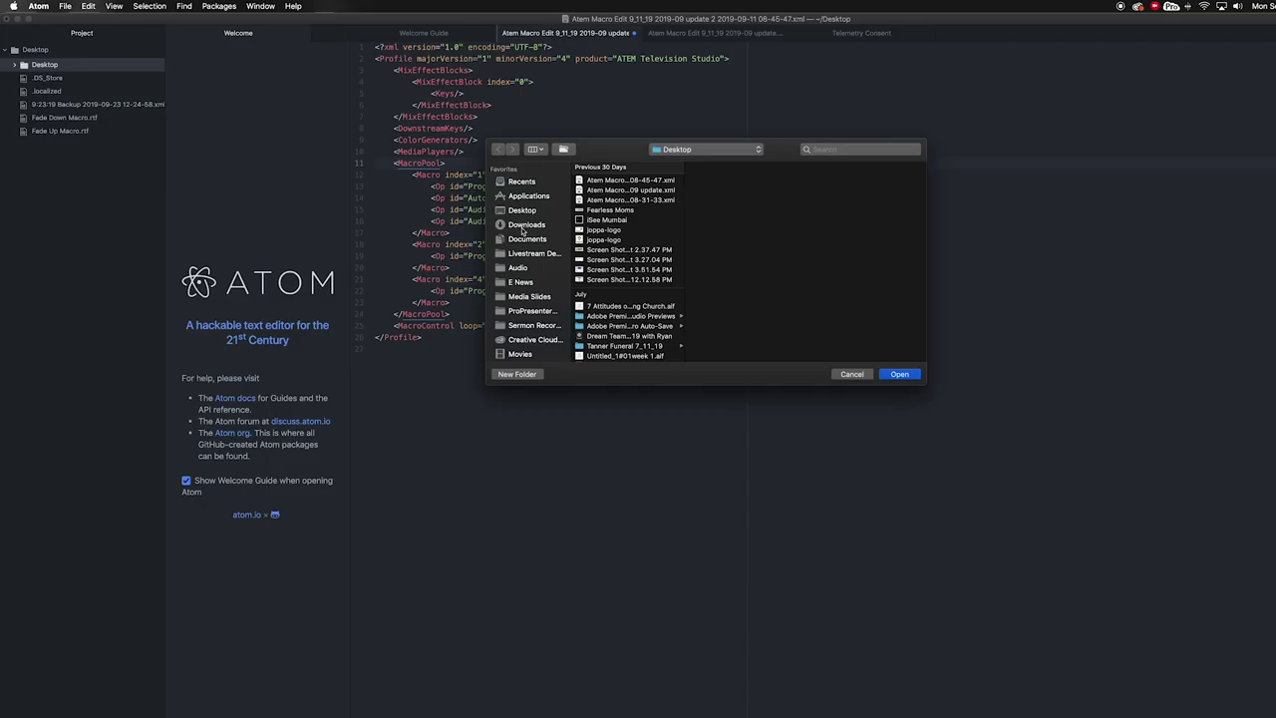
Add gain-ramp fade-up steps to Opening, saving as Atem Macro Edit 9_23_19 2019-09 update.xml
left_click(608, 201)
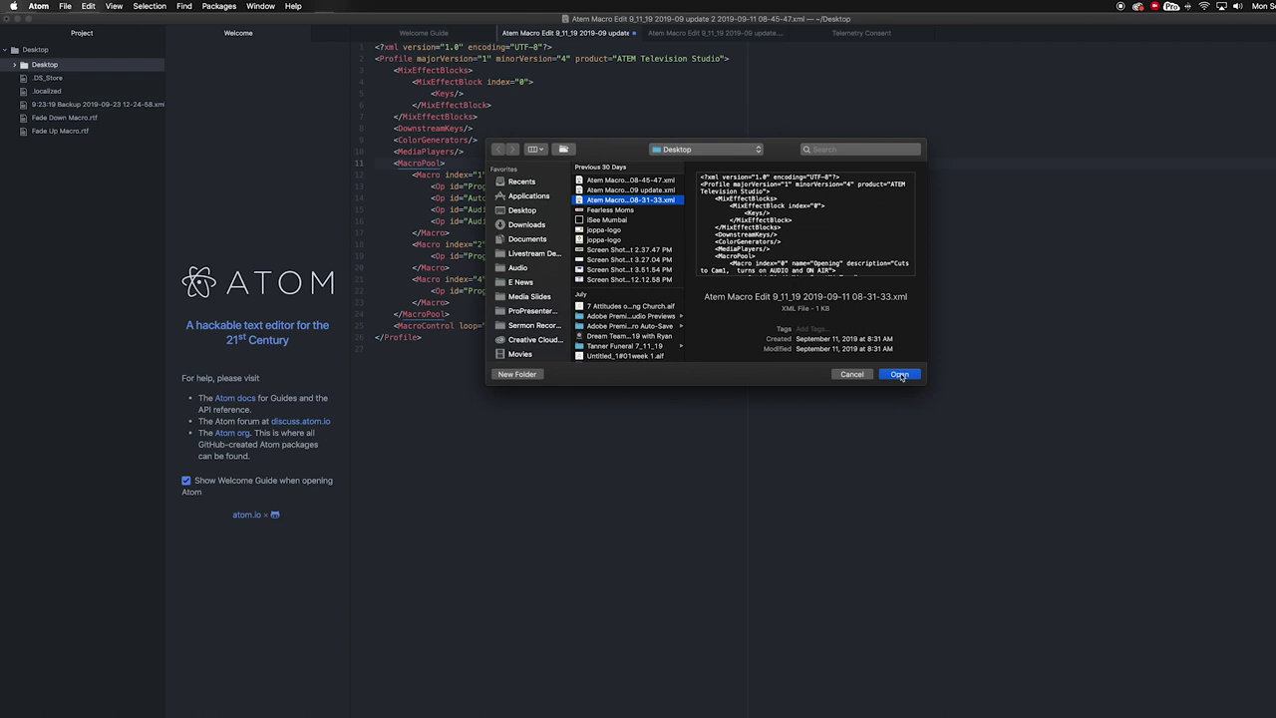
key("Return")
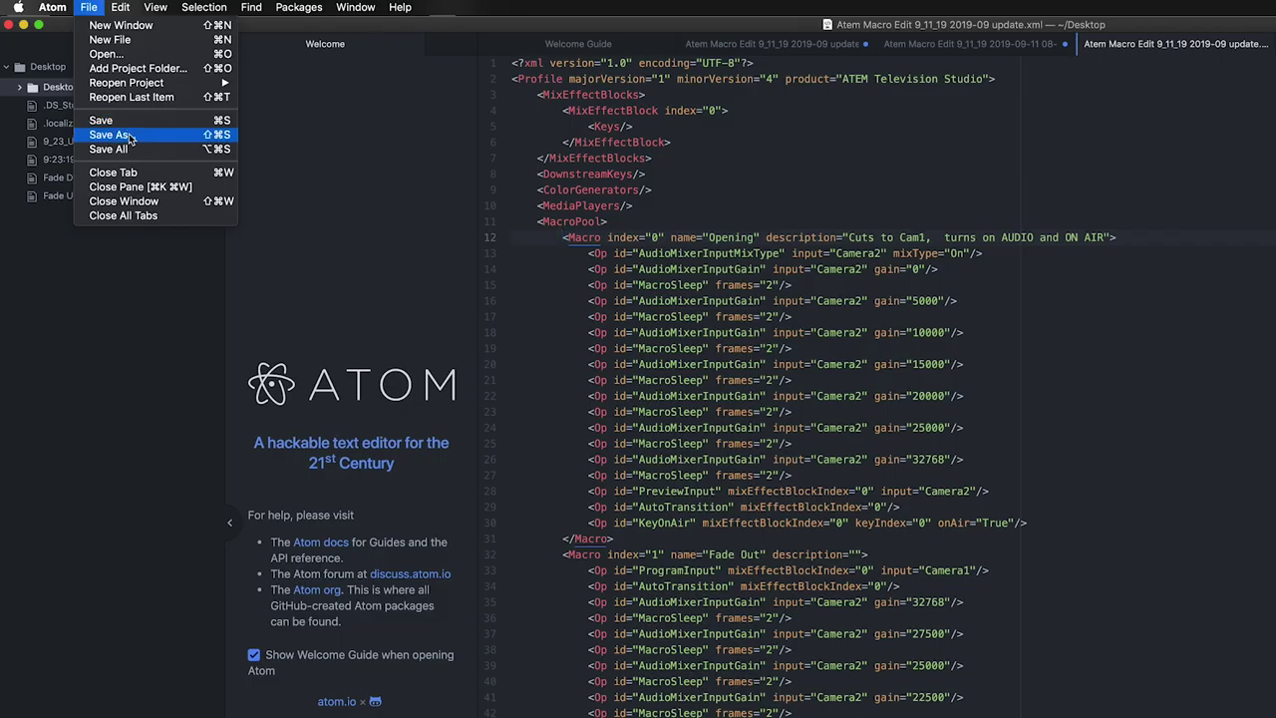
left_click(109, 134)
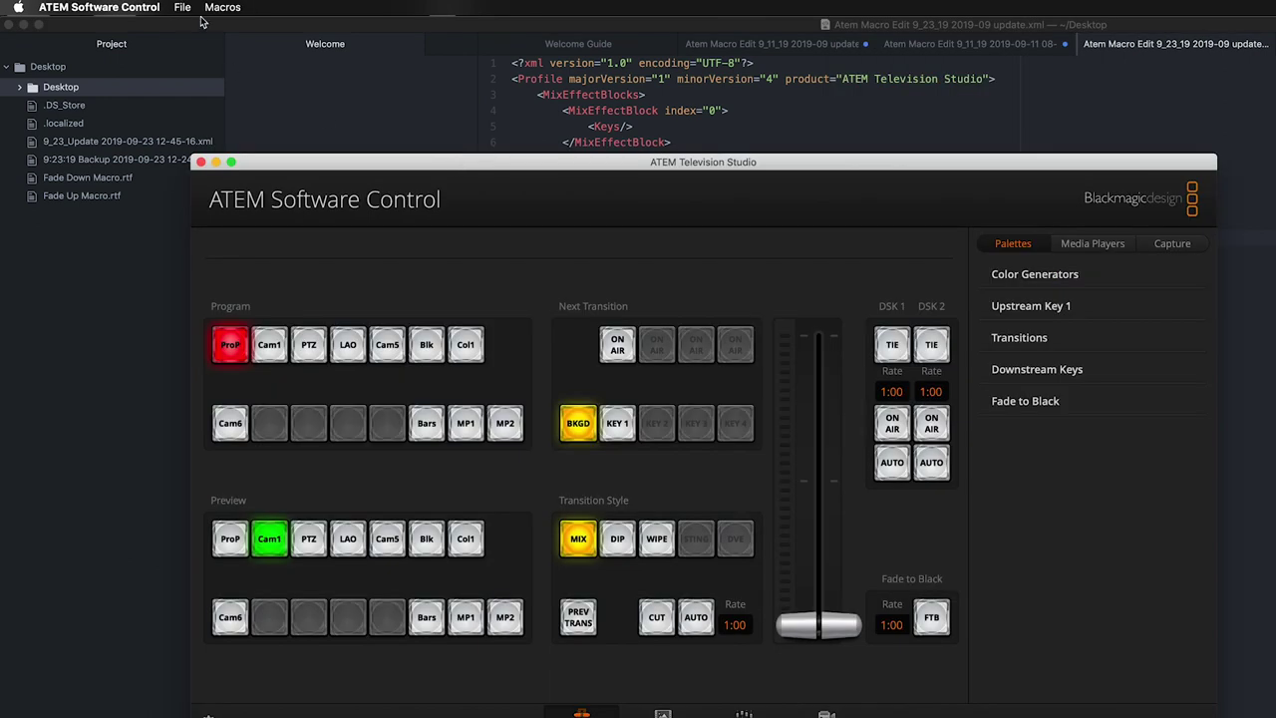
left_click(185, 8)
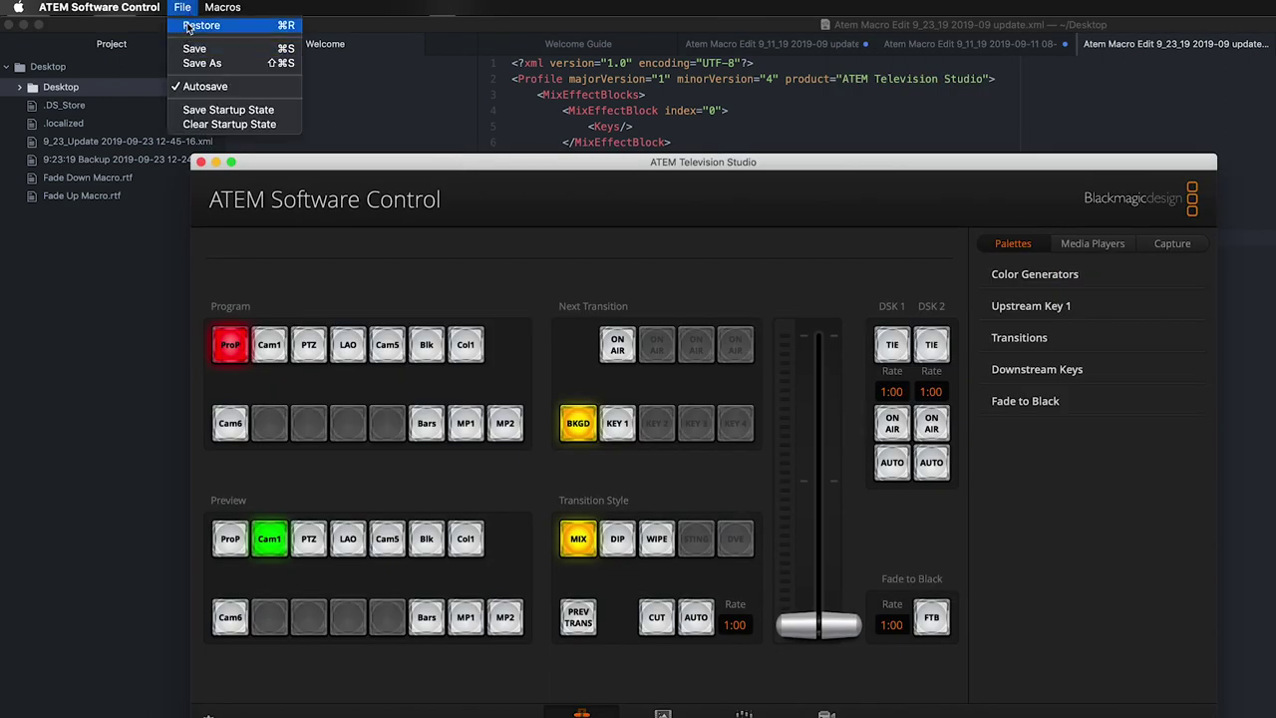
left_click(188, 26)
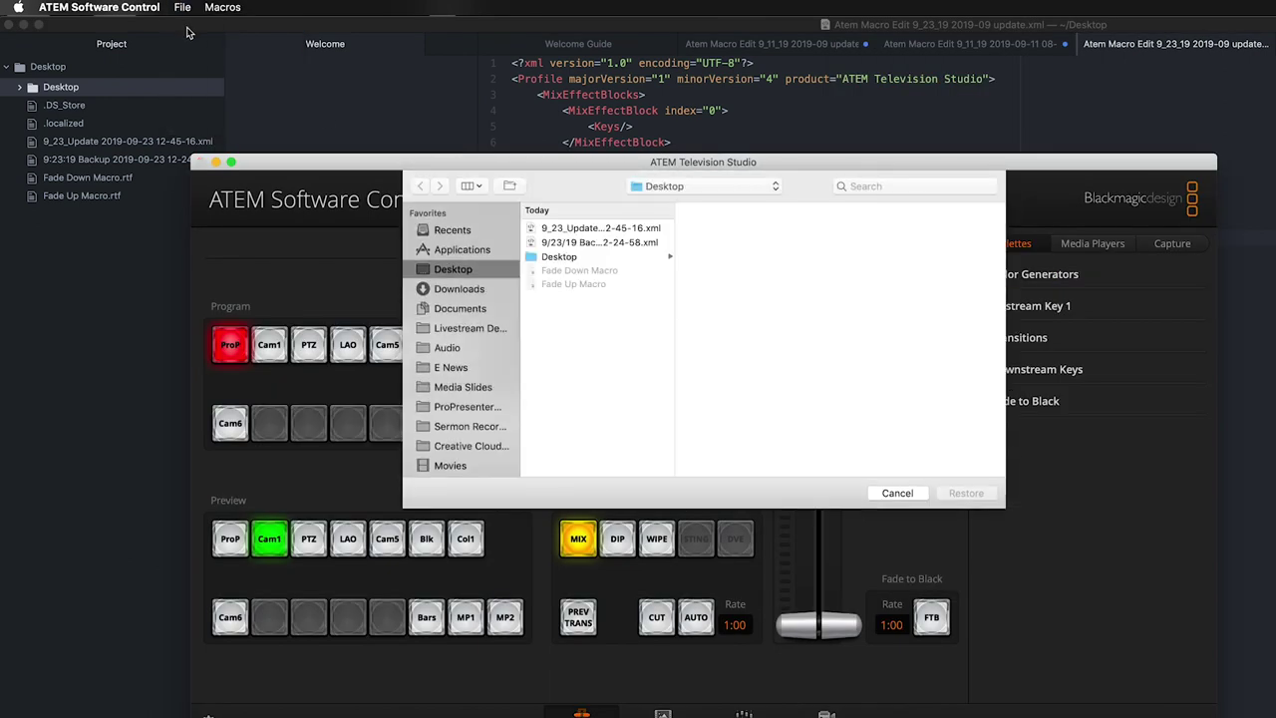
left_click(574, 230)
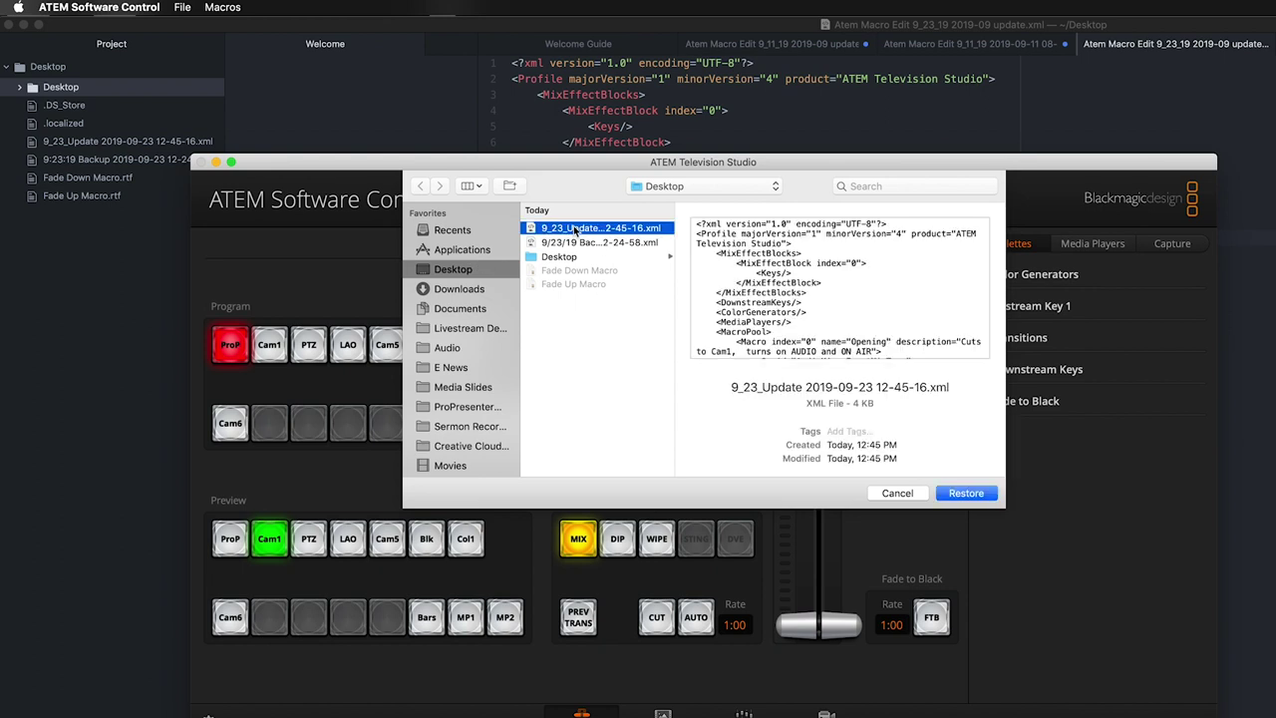
left_click(963, 494)
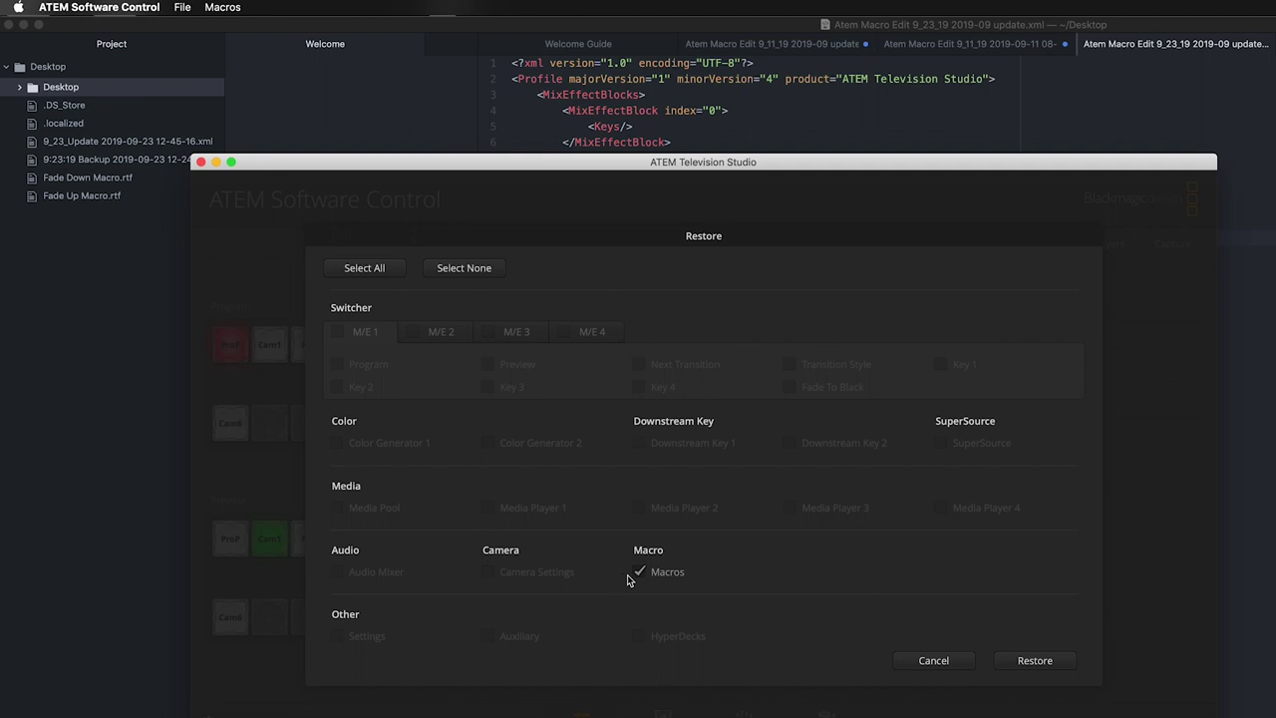
left_click(1033, 661)
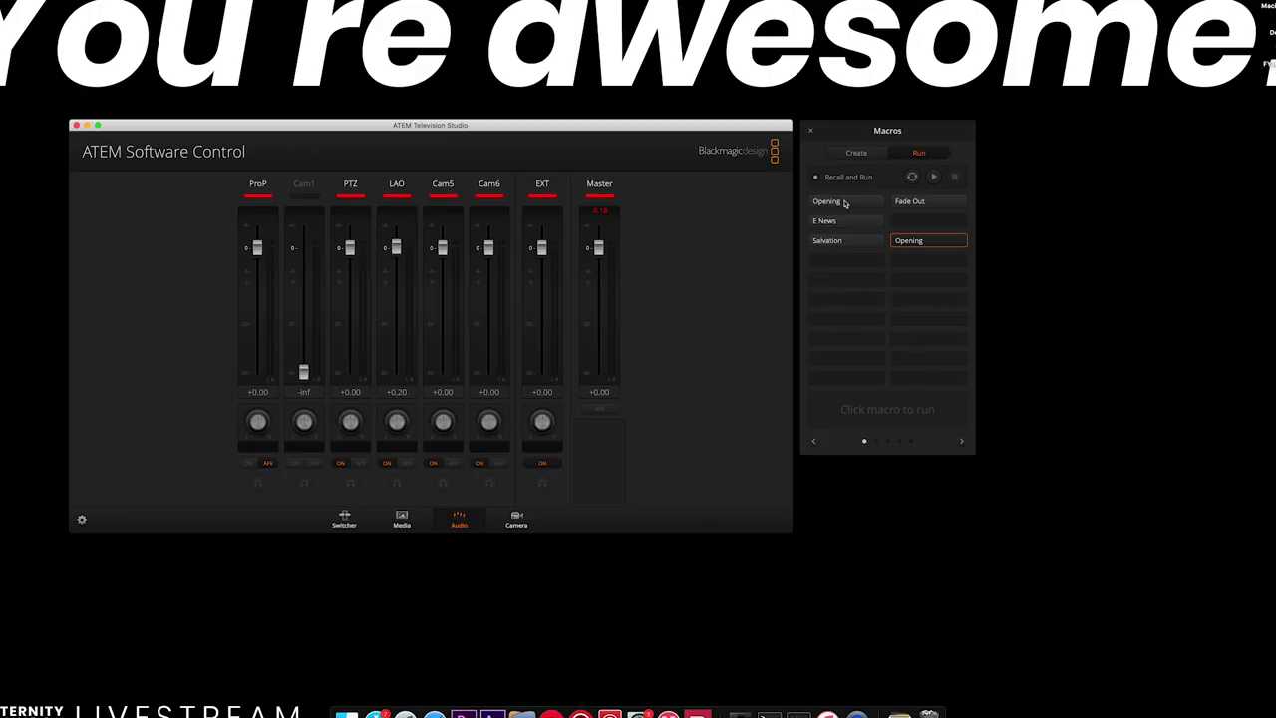
left_click(845, 203)
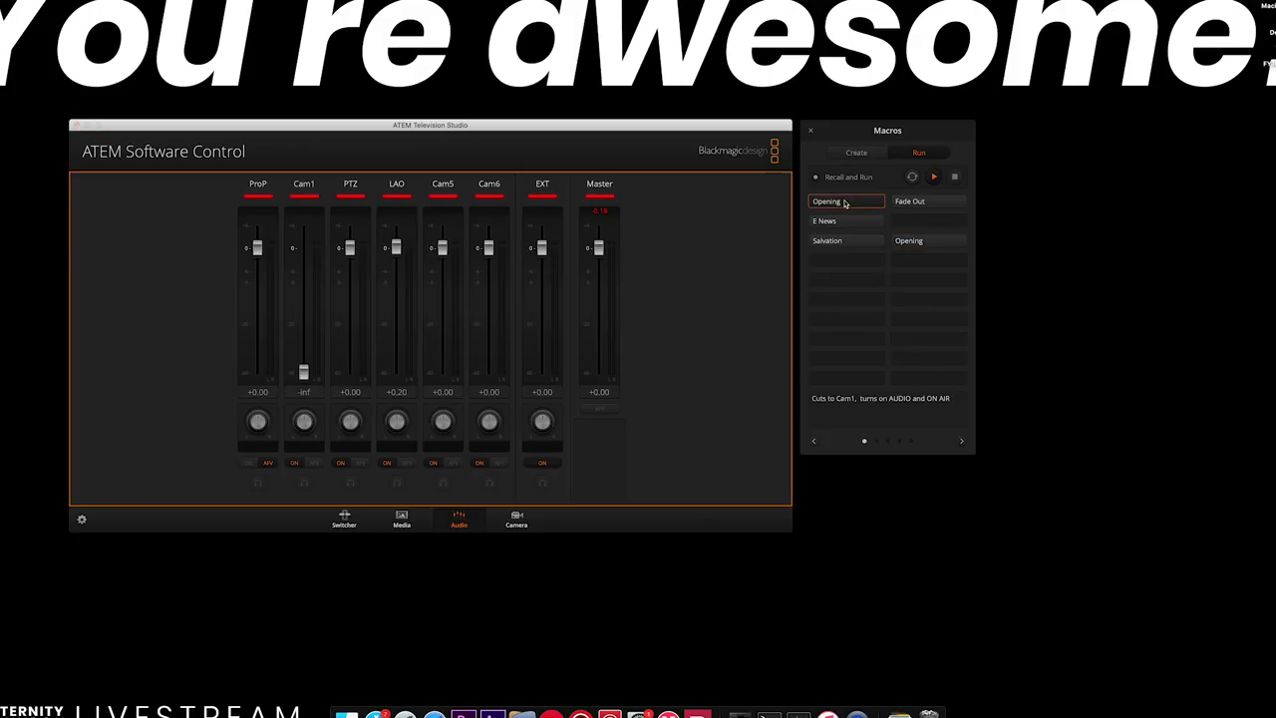